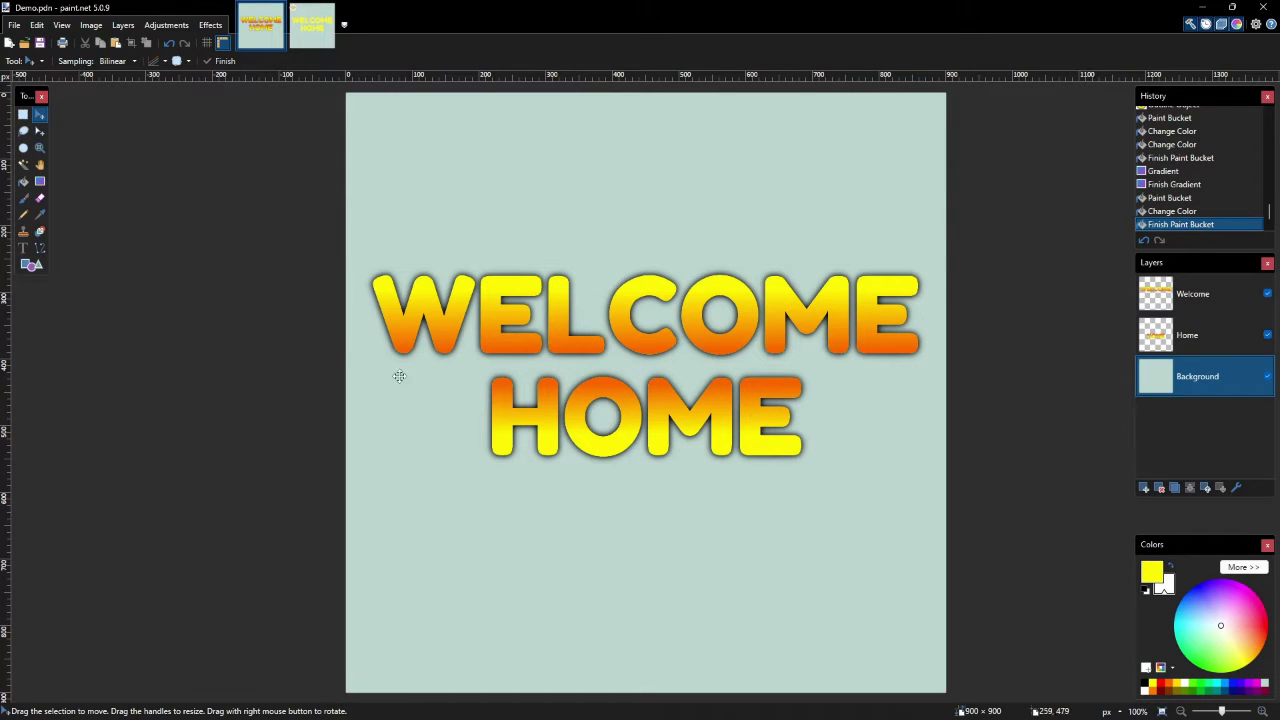
- Switch to the untitled image with the plain yellow WELCOME HOME text
{"action": "key", "text": "ctrl+Tab"}
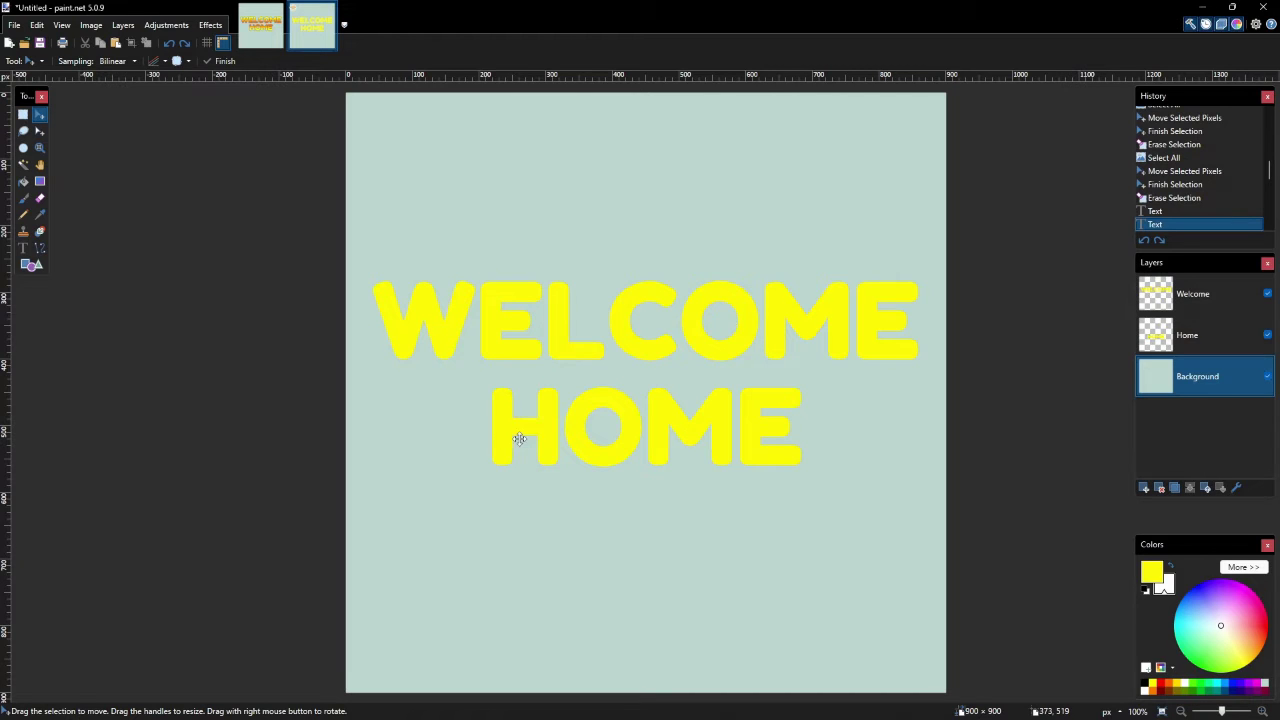
- On the Welcome layer, set up the Magic Wand with Global flood mode and Layer sampling
{"action": "left_click", "coordinate": [1192, 339]}
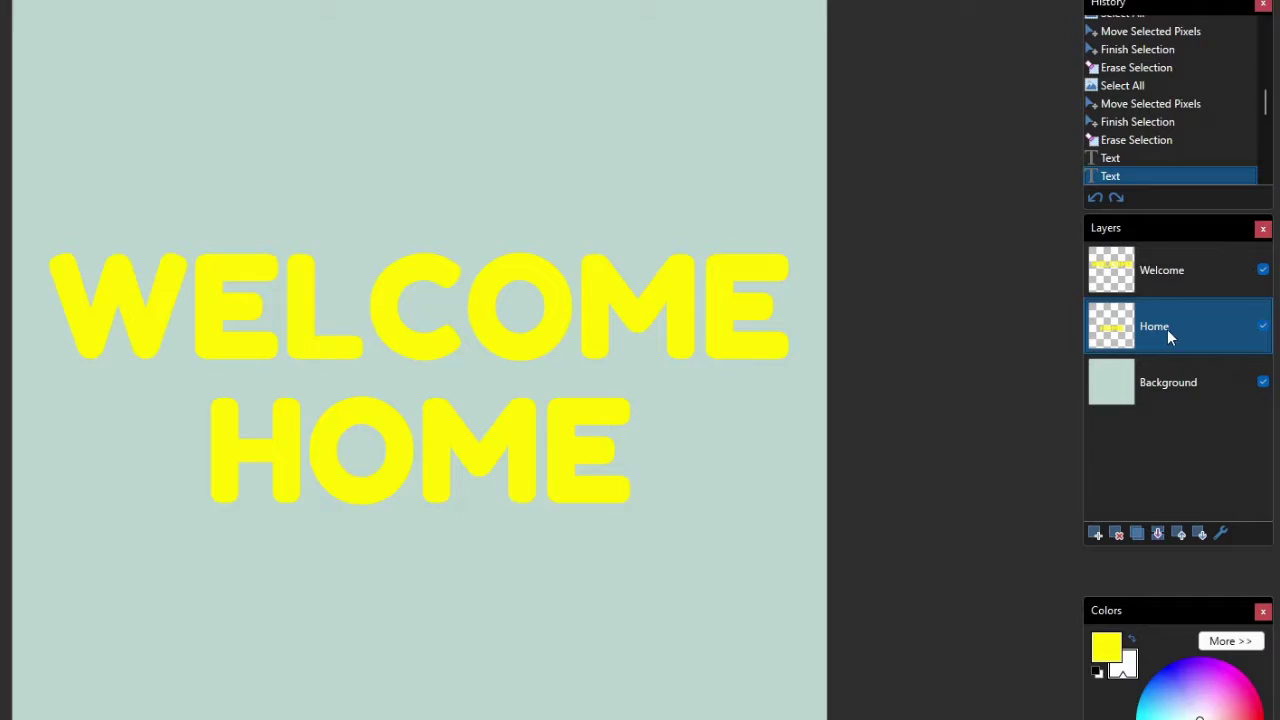
{"action": "left_click", "coordinate": [1172, 262]}
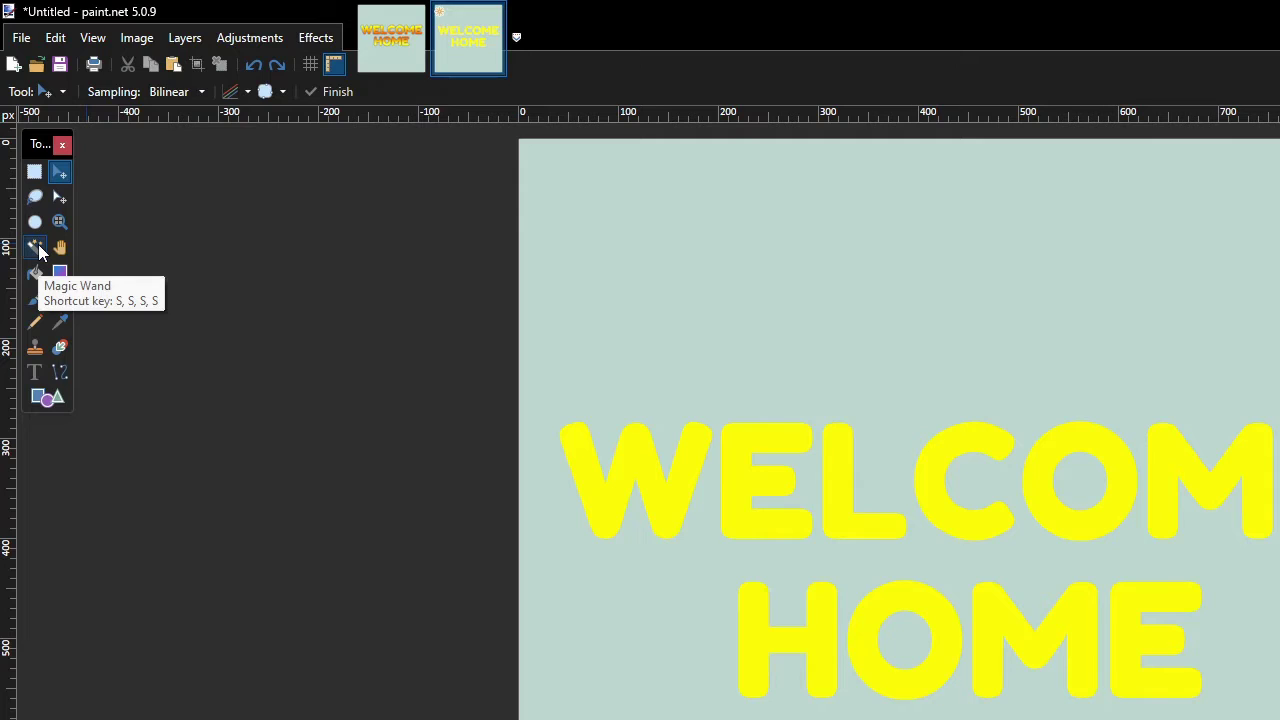
{"action": "left_click", "coordinate": [38, 249]}
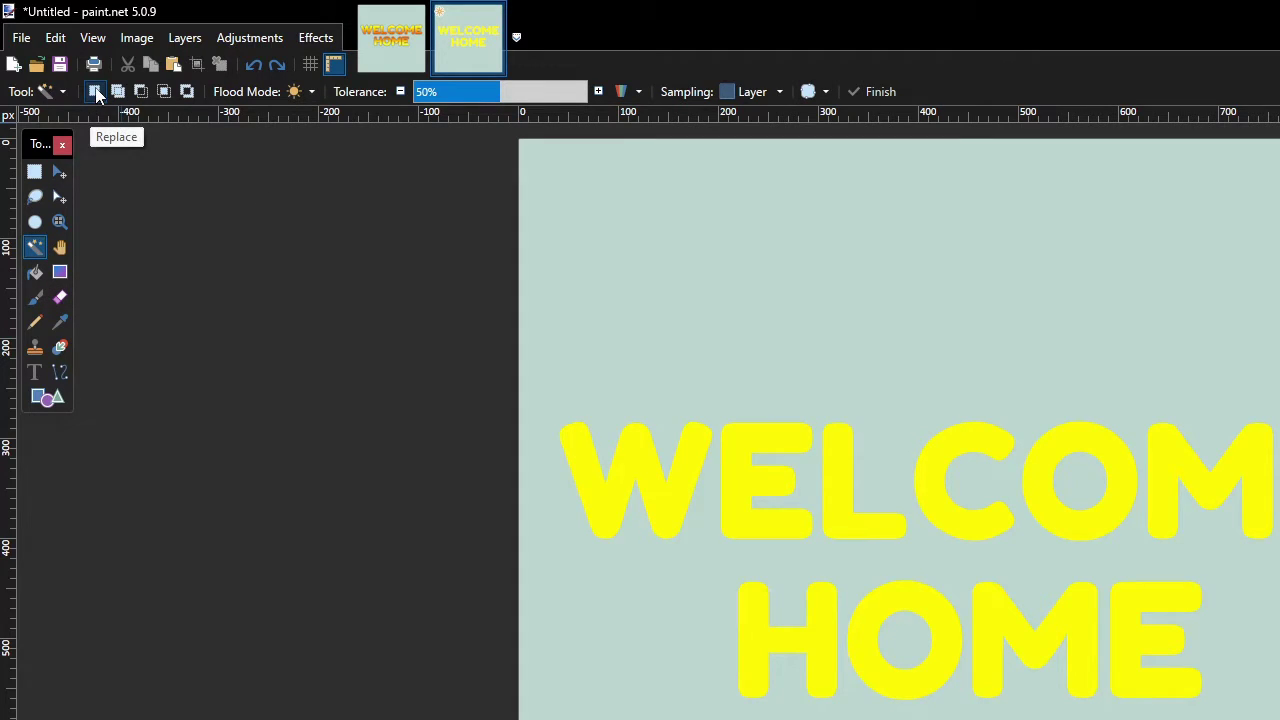
{"action": "left_click", "coordinate": [299, 92]}
{"action": "left_click", "coordinate": [317, 142]}
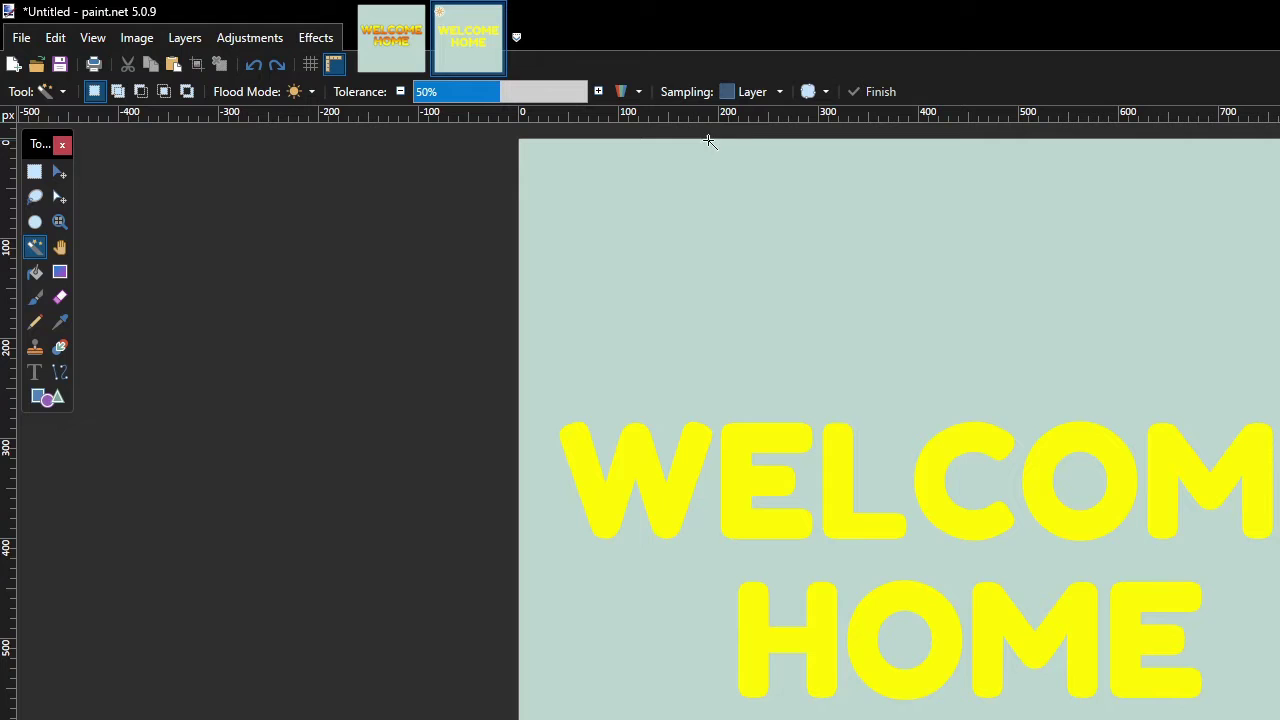
{"action": "left_click", "coordinate": [779, 91]}
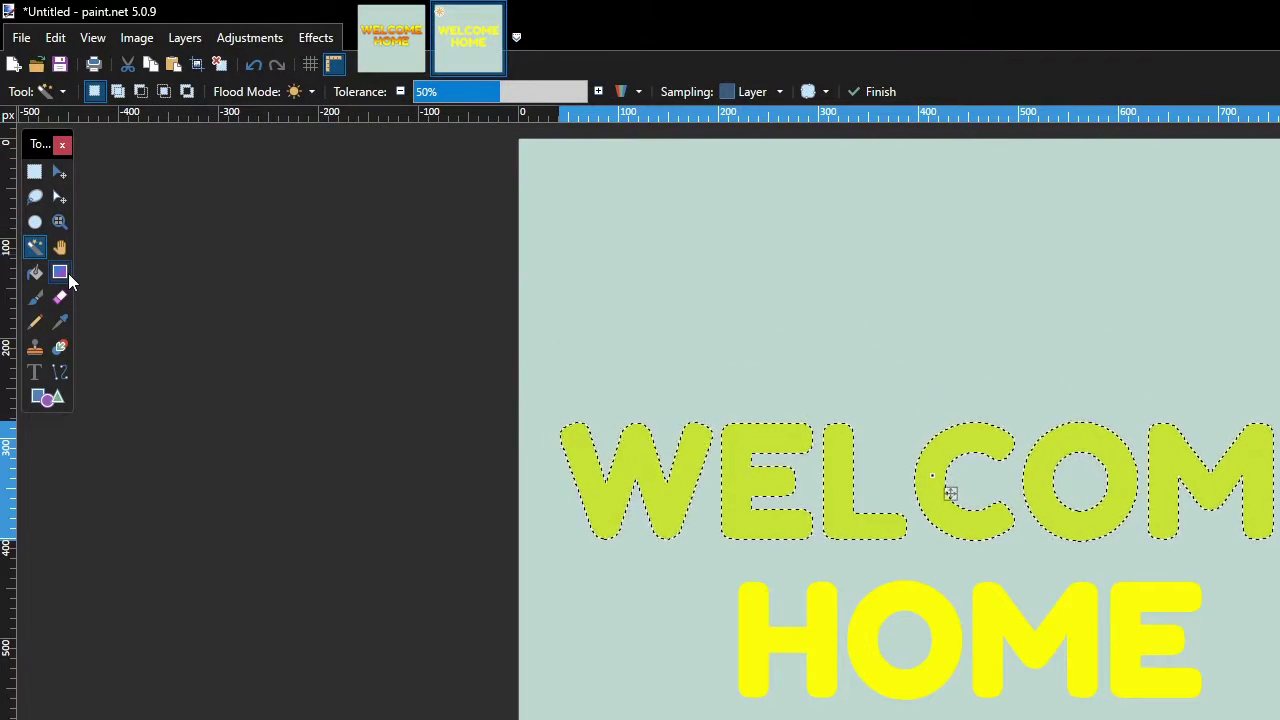
- Choose the Gradient tool with yellow as primary and orange as secondary colour
{"action": "left_click", "coordinate": [68, 280]}
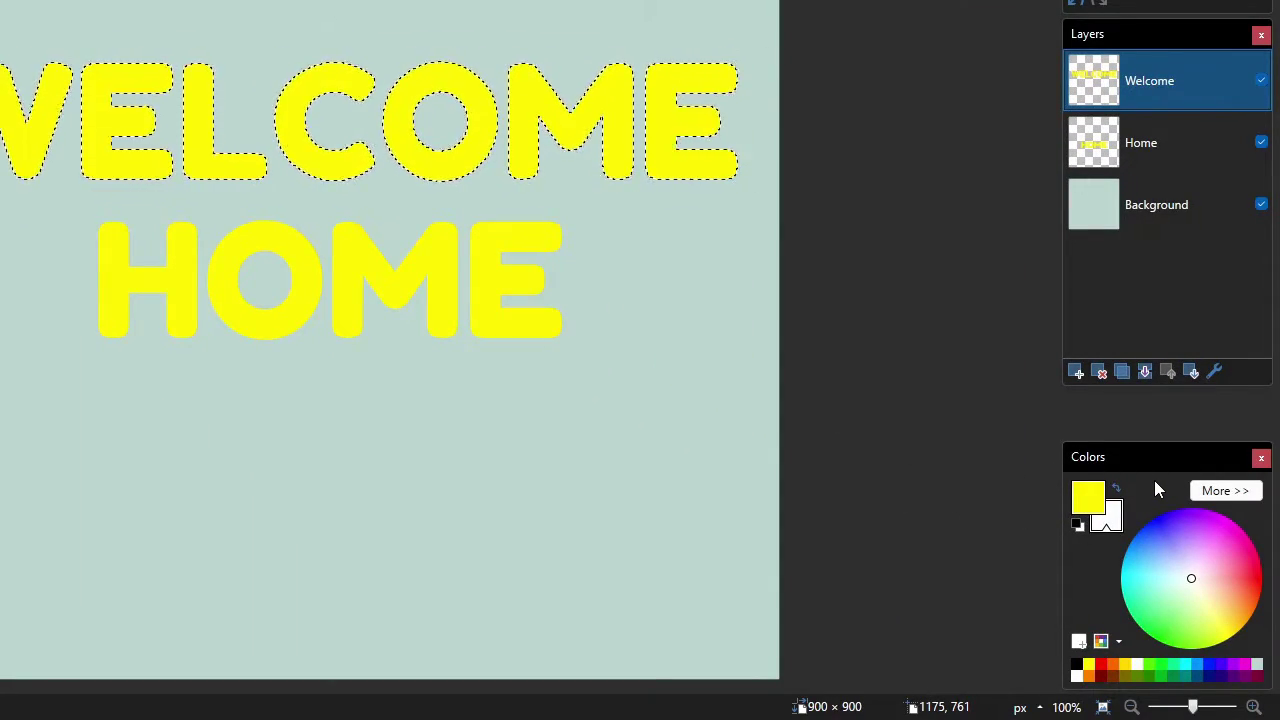
{"action": "left_click", "coordinate": [1089, 499]}
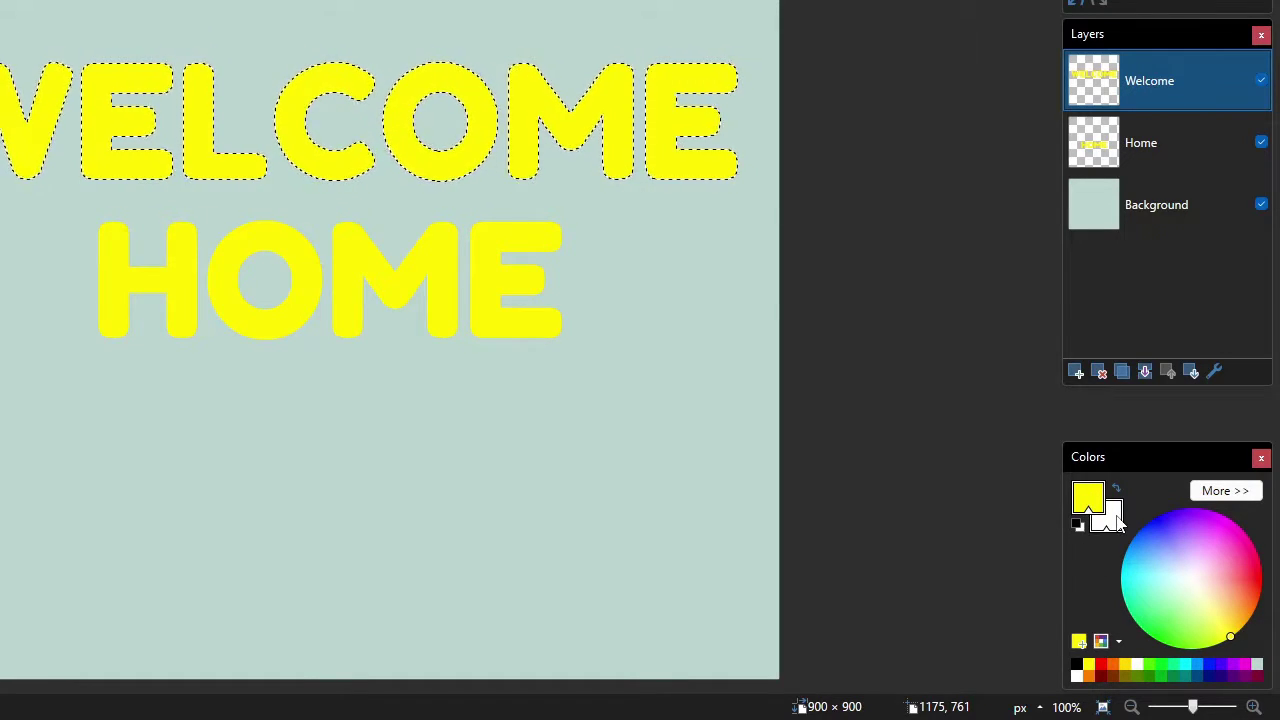
{"action": "left_click", "coordinate": [1114, 518]}
{"action": "right_click", "coordinate": [1116, 664]}
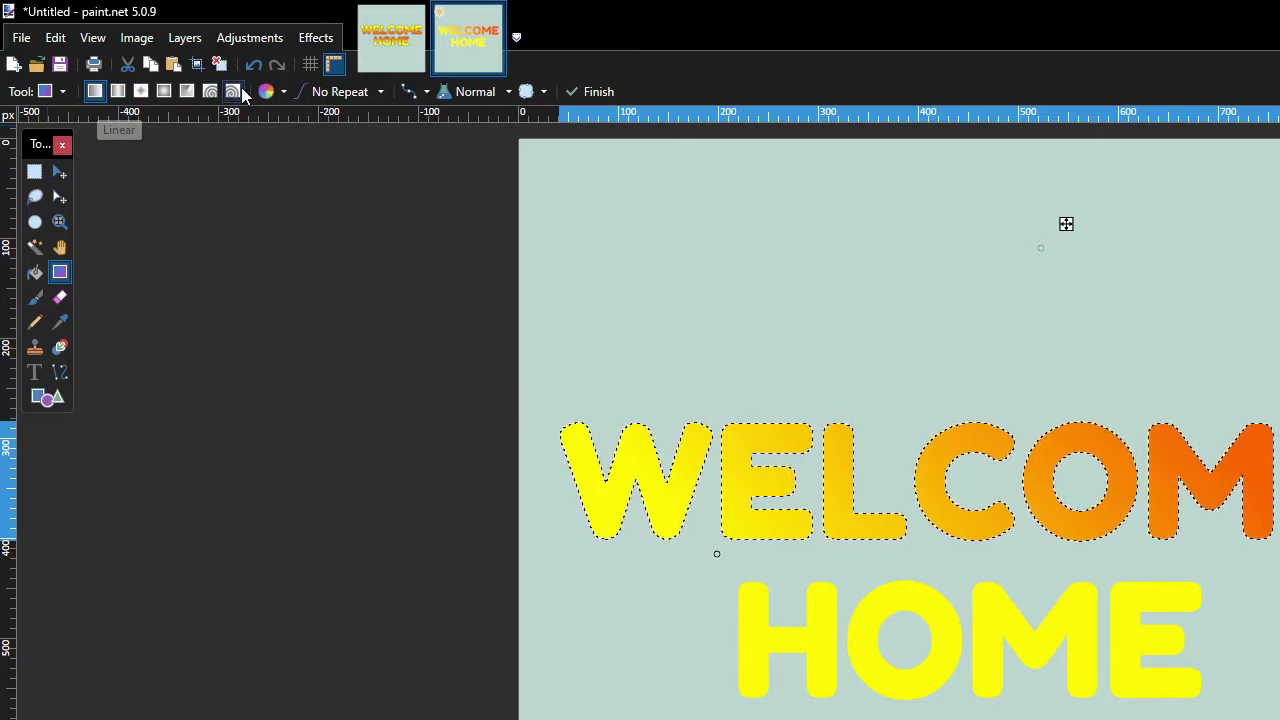
- Make the WELCOME gradient radial, centred on CO, with yellow at the centre
{"action": "left_click", "coordinate": [168, 92]}
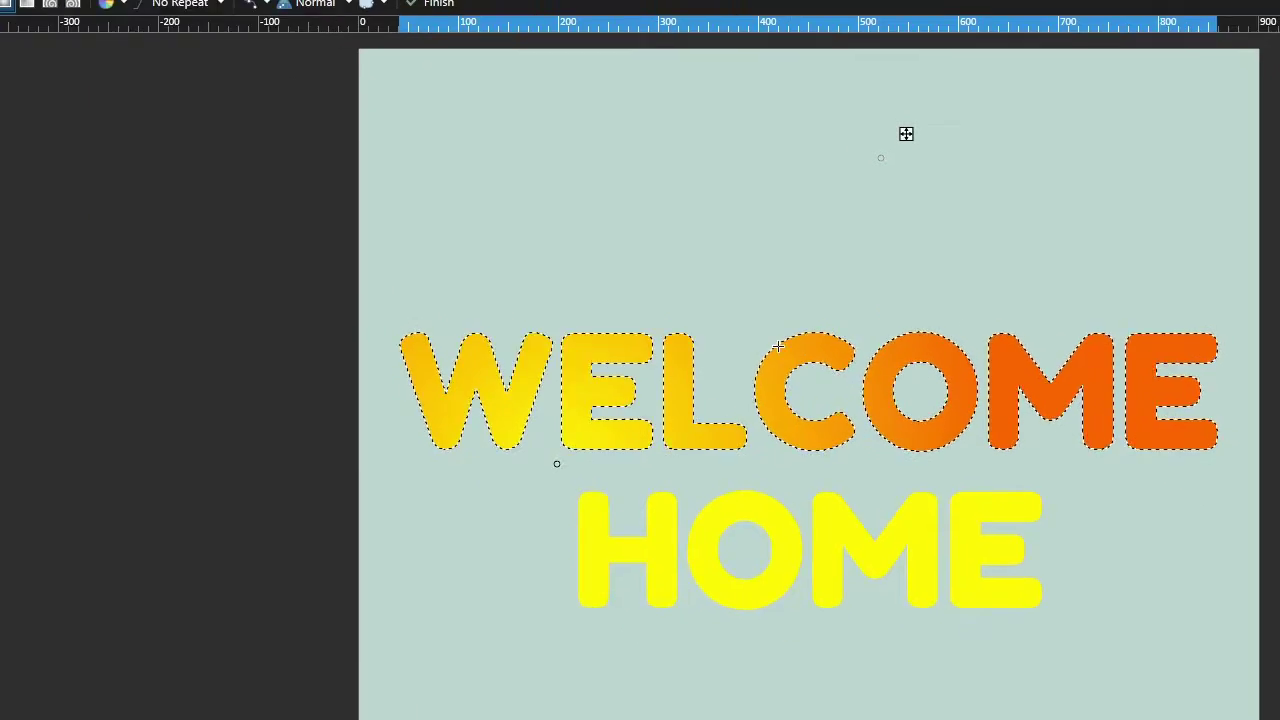
{"action": "left_click_drag", "start_coordinate": [557, 463], "coordinate": [638, 455]}
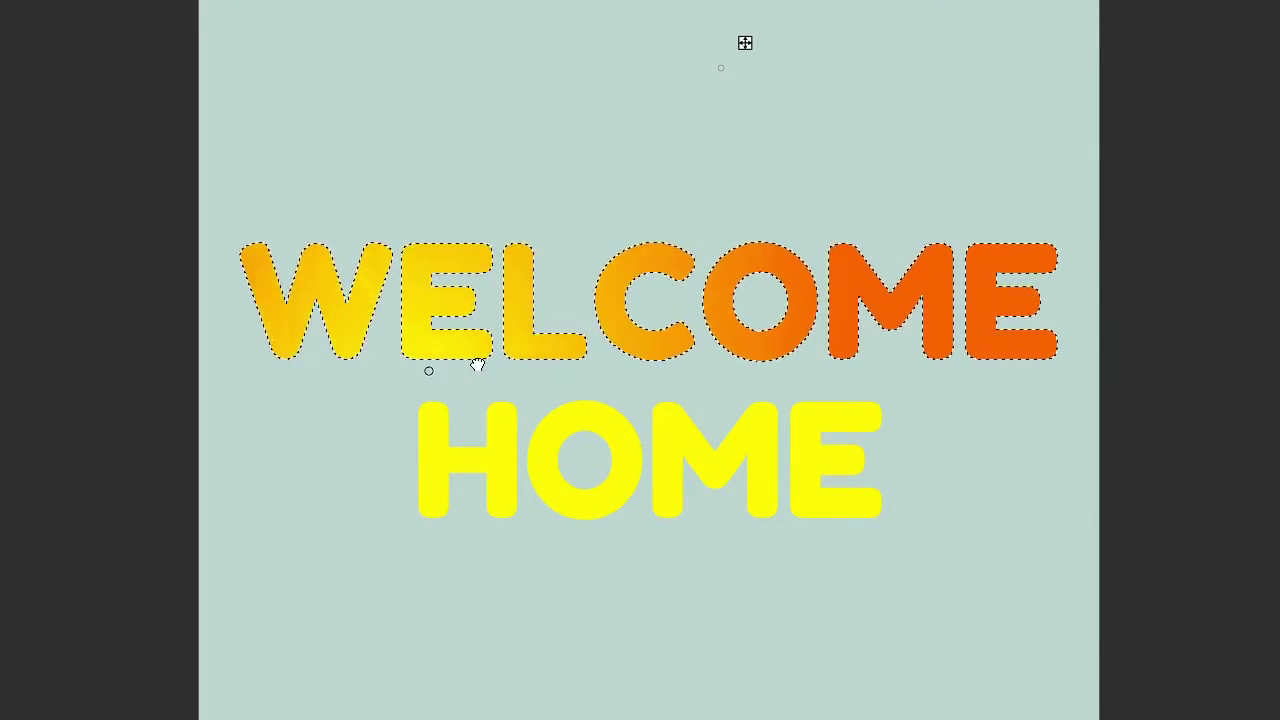
{"action": "left_click_drag", "start_coordinate": [477, 365], "coordinate": [660, 297]}
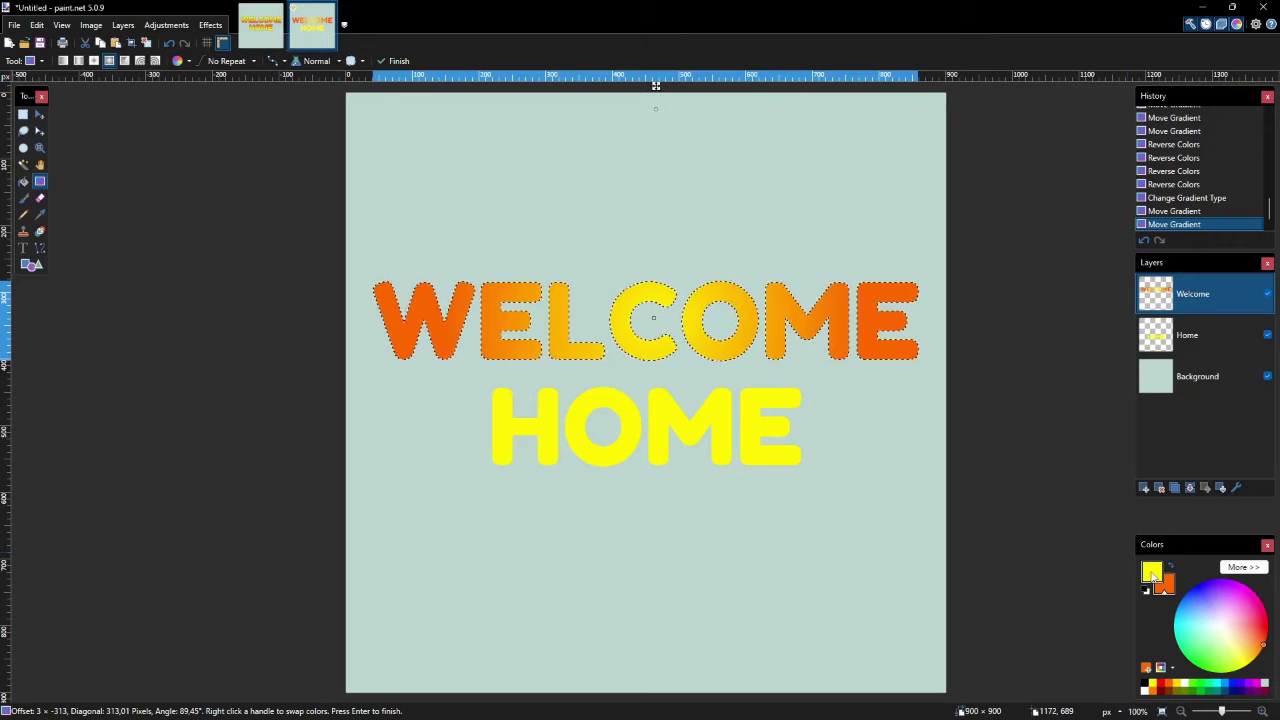
{"action": "left_click", "coordinate": [1193, 686]}
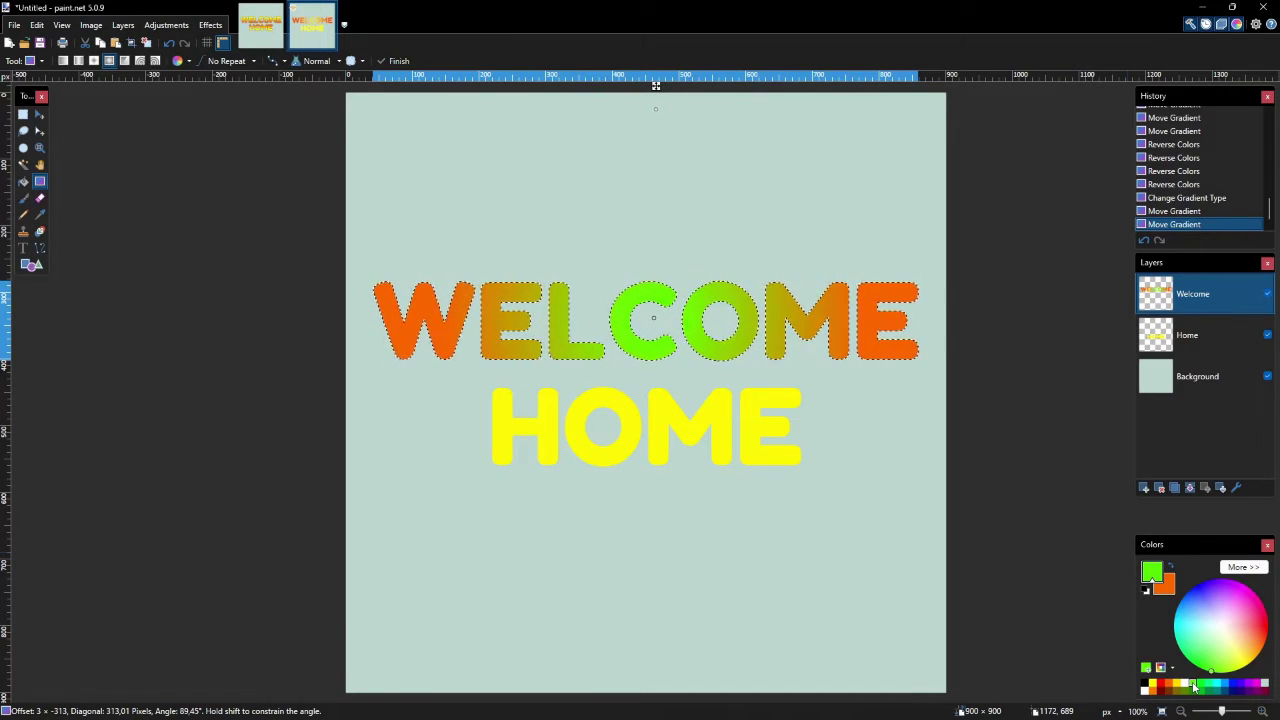
{"action": "left_click", "coordinate": [1168, 686]}
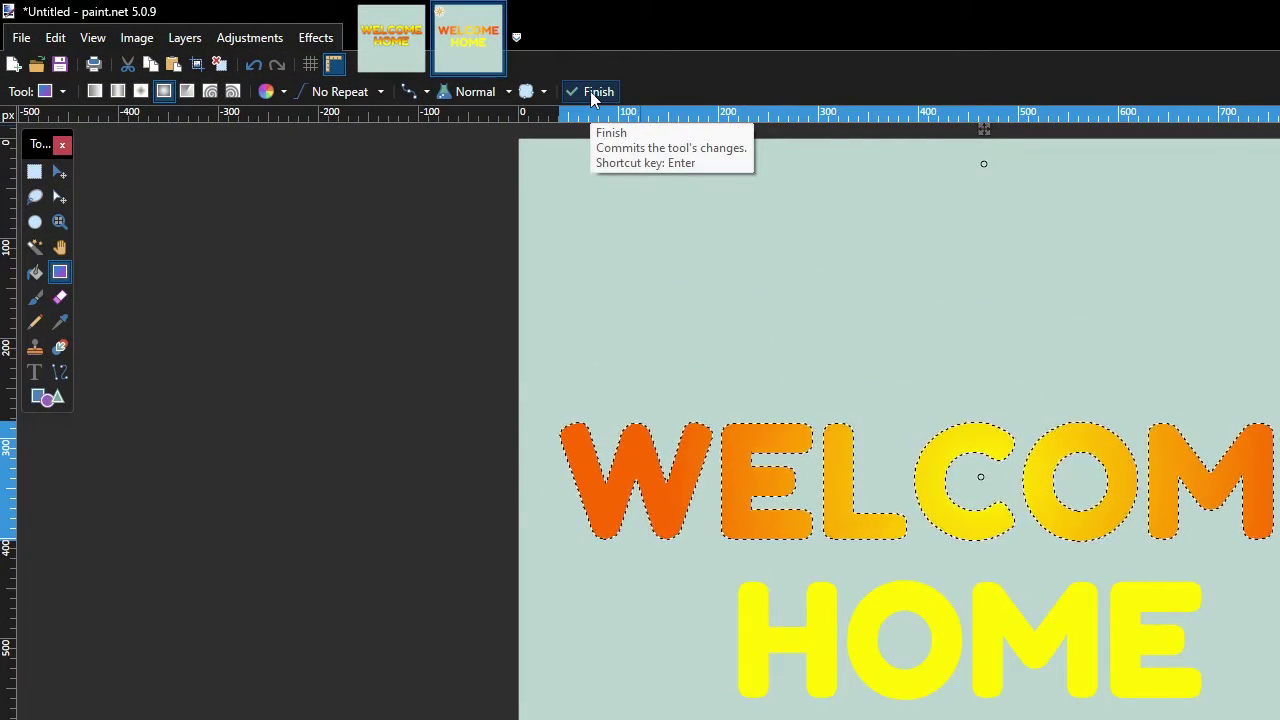
- Commit and deselect the WELCOME gradient, then magic-wand the HOME letters on the Home layer
{"action": "left_click", "coordinate": [590, 91]}
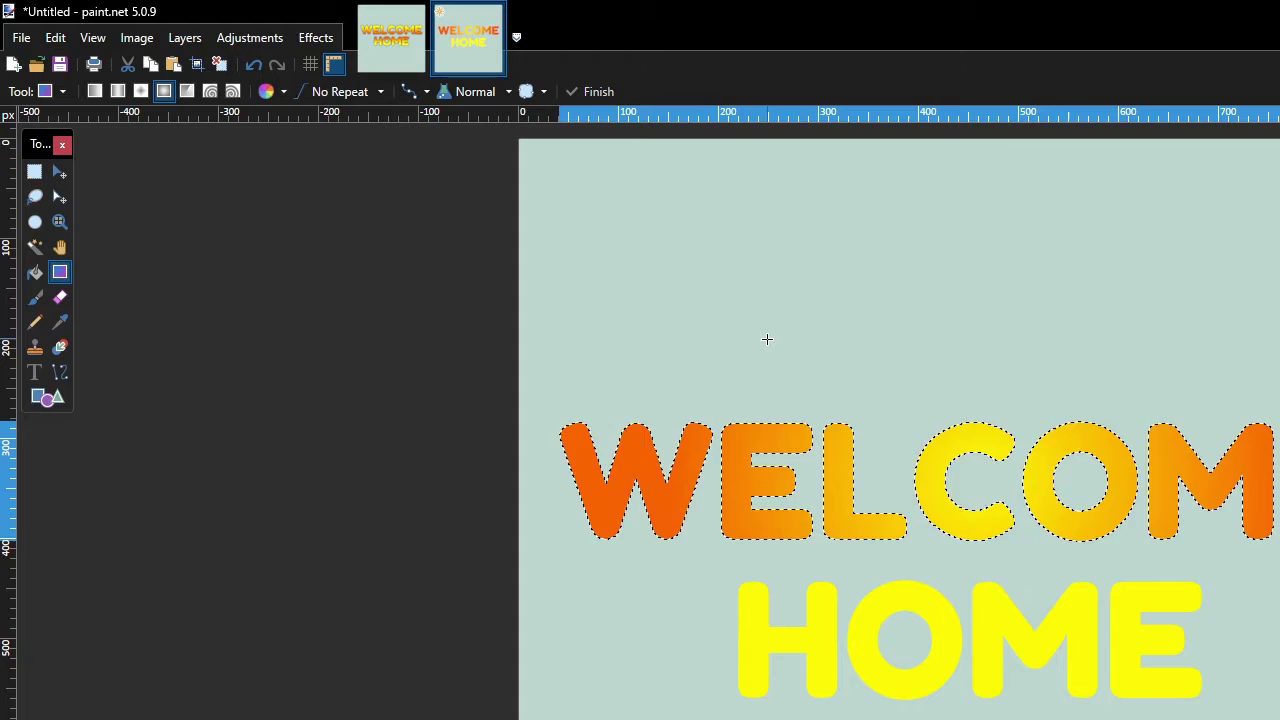
{"action": "key", "text": "ctrl+d"}
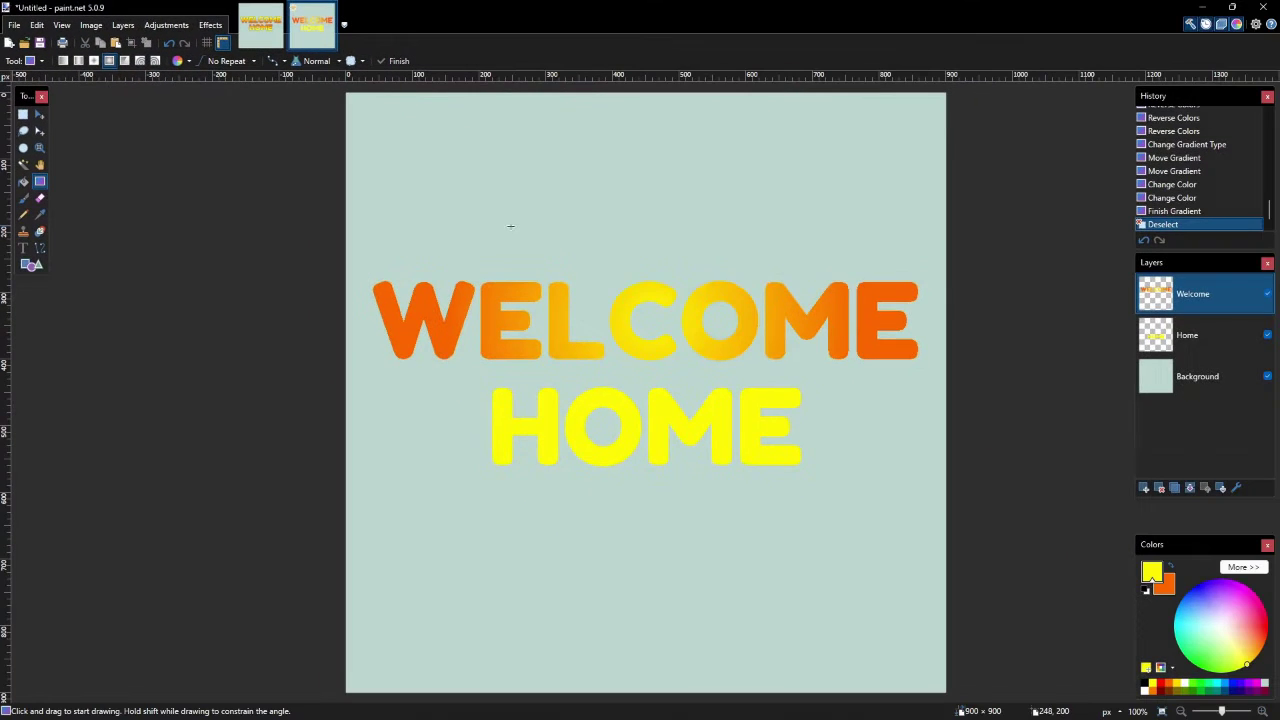
{"action": "left_click", "coordinate": [1216, 342]}
{"action": "left_click", "coordinate": [23, 164]}
{"action": "left_click", "coordinate": [611, 407]}
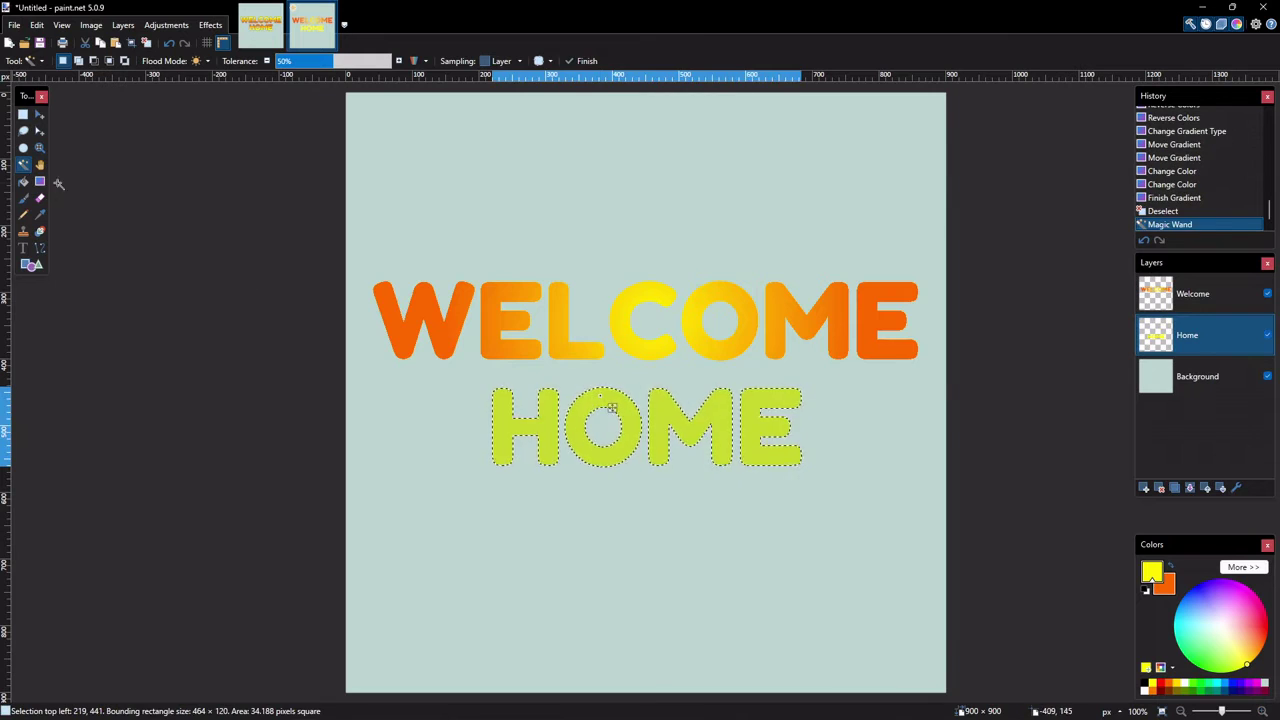
- Fill HOME with the yellow-to-orange radial gradient and clear the selection
{"action": "key", "text": "g"}
{"action": "left_click_drag", "start_coordinate": [639, 477], "coordinate": [639, 640]}
{"action": "key", "text": "ctrl+d"}
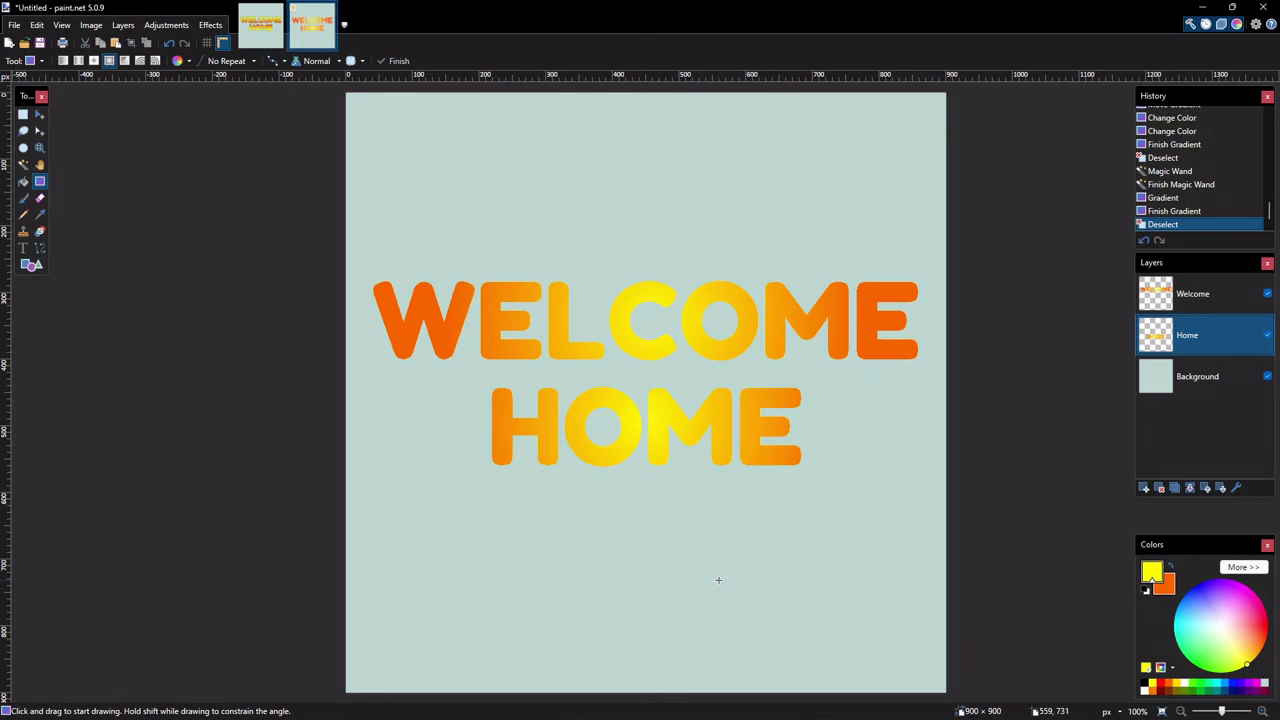
- Revert to the plain yellow text in History and merge Welcome down into the Home layer
{"action": "left_click_drag", "start_coordinate": [1272, 218], "coordinate": [1268, 177]}
{"action": "left_click", "coordinate": [1190, 191]}
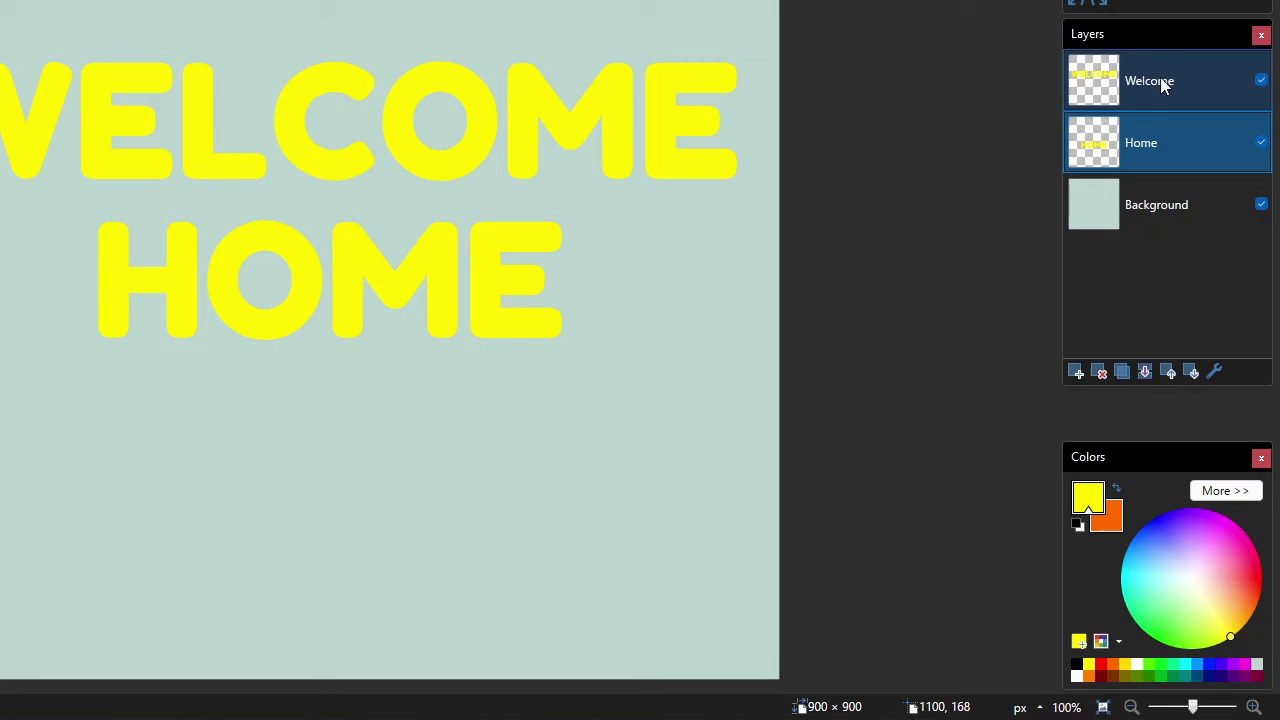
{"action": "left_click", "coordinate": [1190, 248]}
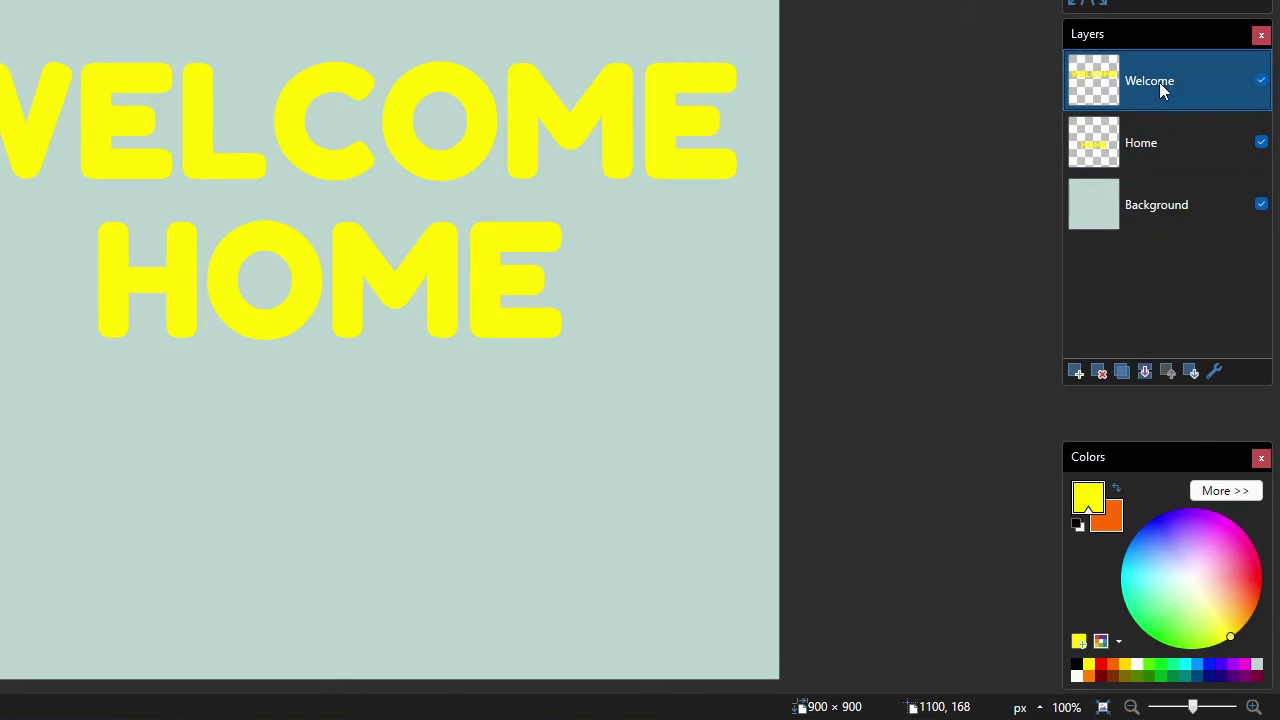
{"action": "left_click", "coordinate": [1146, 373]}
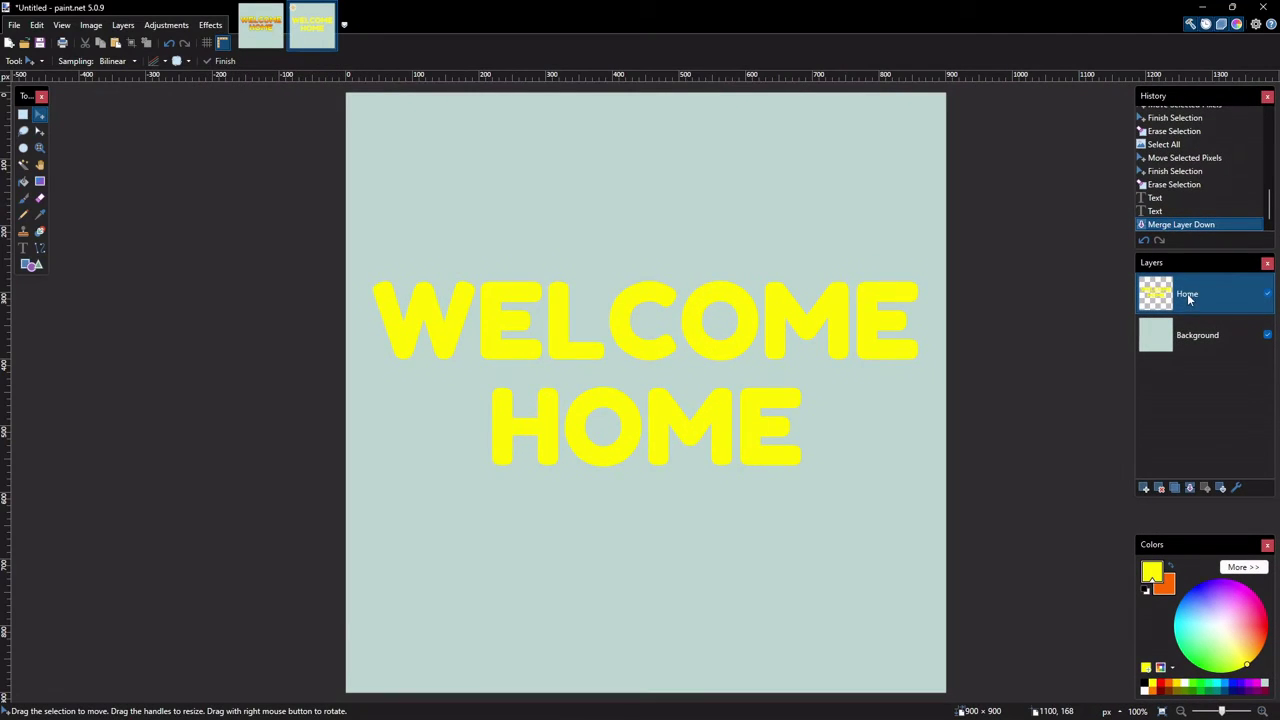
- Select all letters and fill them with one radial gradient from the text centre upward
{"action": "left_click", "coordinate": [23, 164]}
{"action": "left_click", "coordinate": [626, 333]}
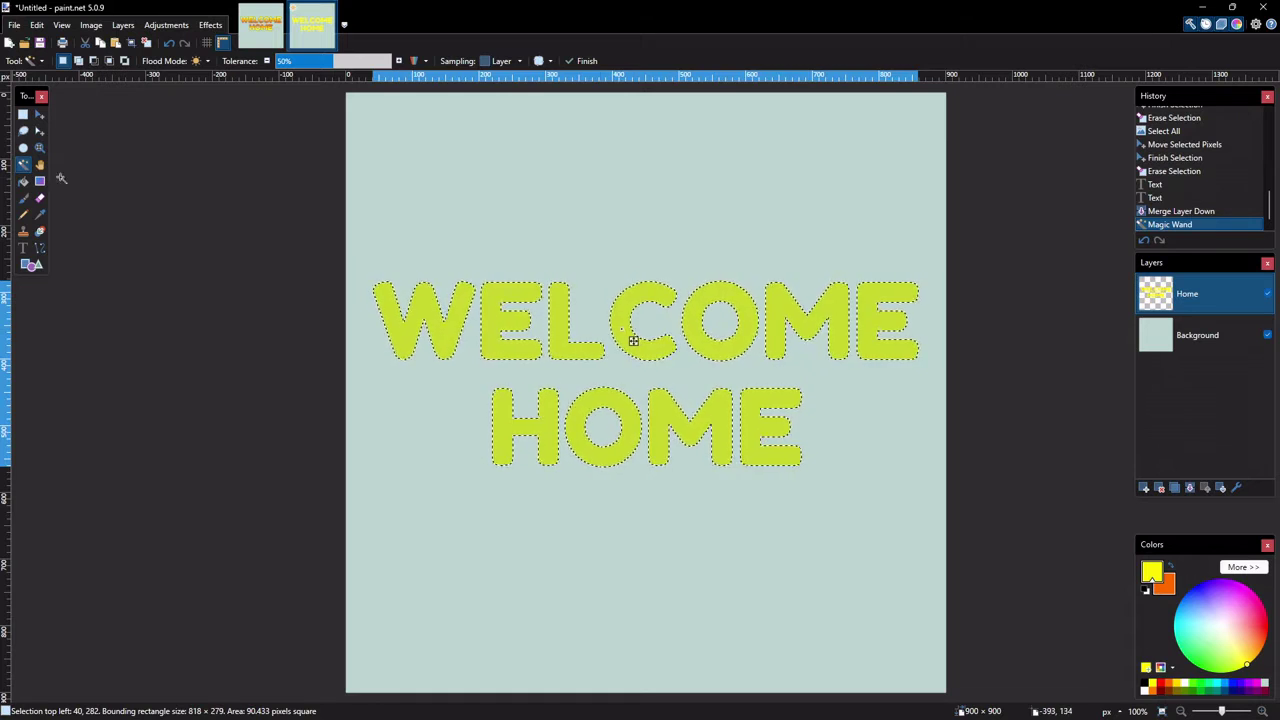
{"action": "key", "text": "g"}
{"action": "left_click", "coordinate": [648, 374]}
{"action": "left_click_drag", "start_coordinate": [648, 374], "coordinate": [651, 108]}
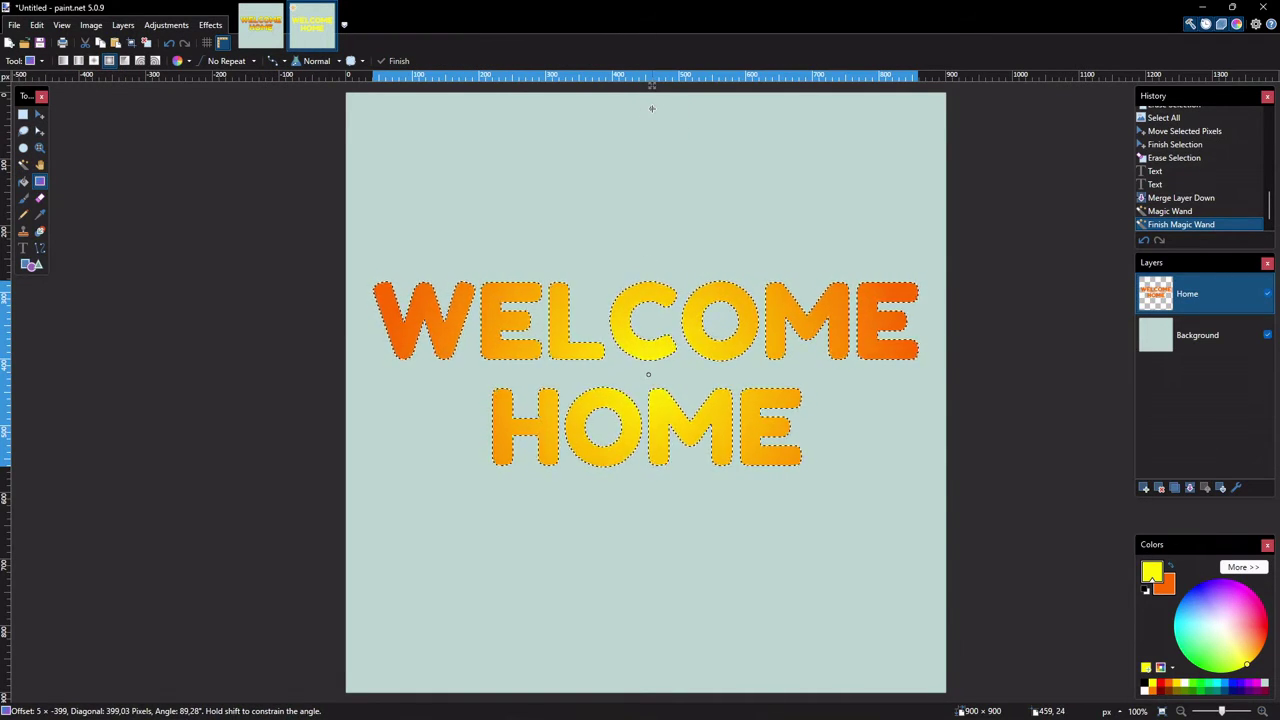
{"action": "key", "text": "Return"}
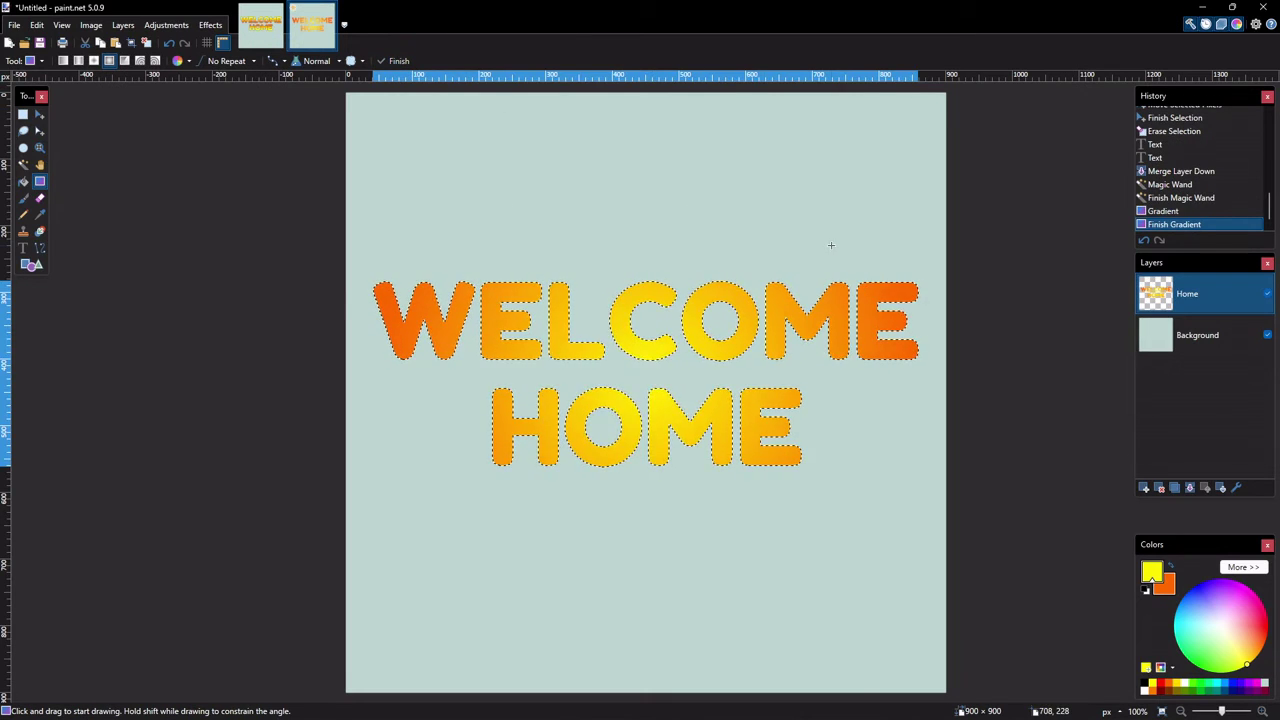
{"action": "key", "text": "ctrl+d"}
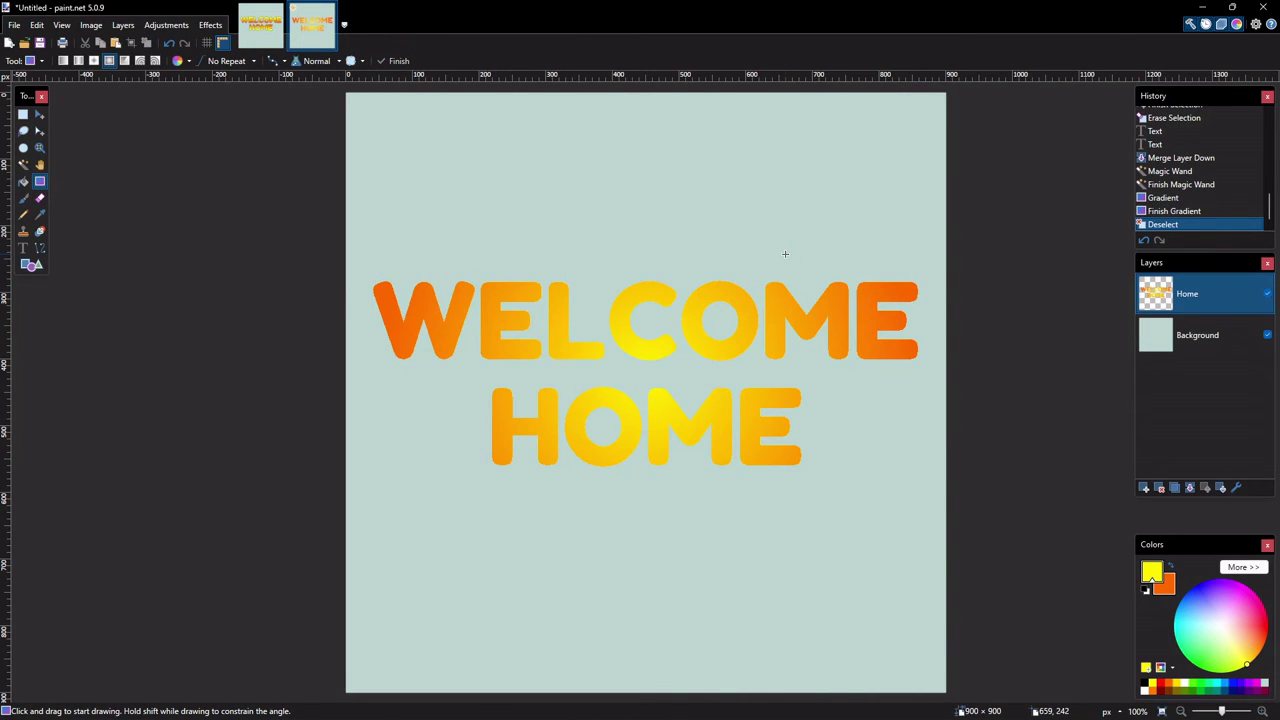